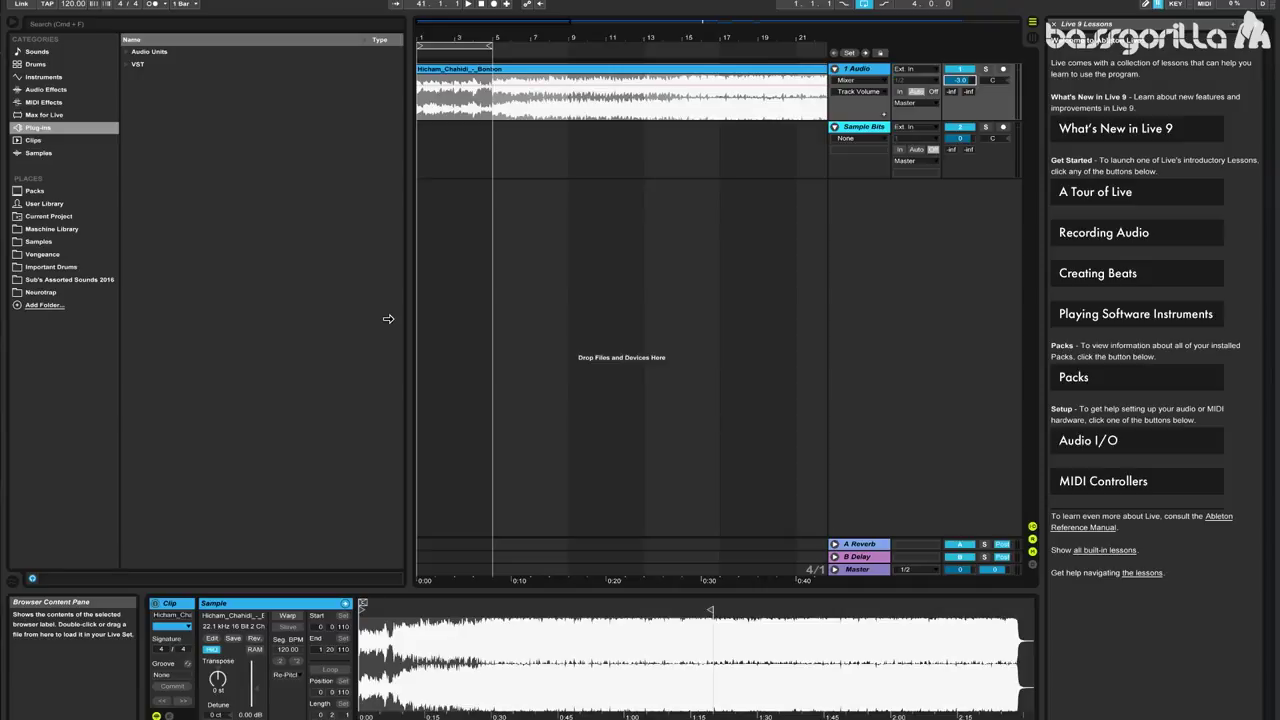
# Move the start marker of the song clip in 1 Audio to the sample's first transient and enable the metronome
pyautogui.click(457, 177)
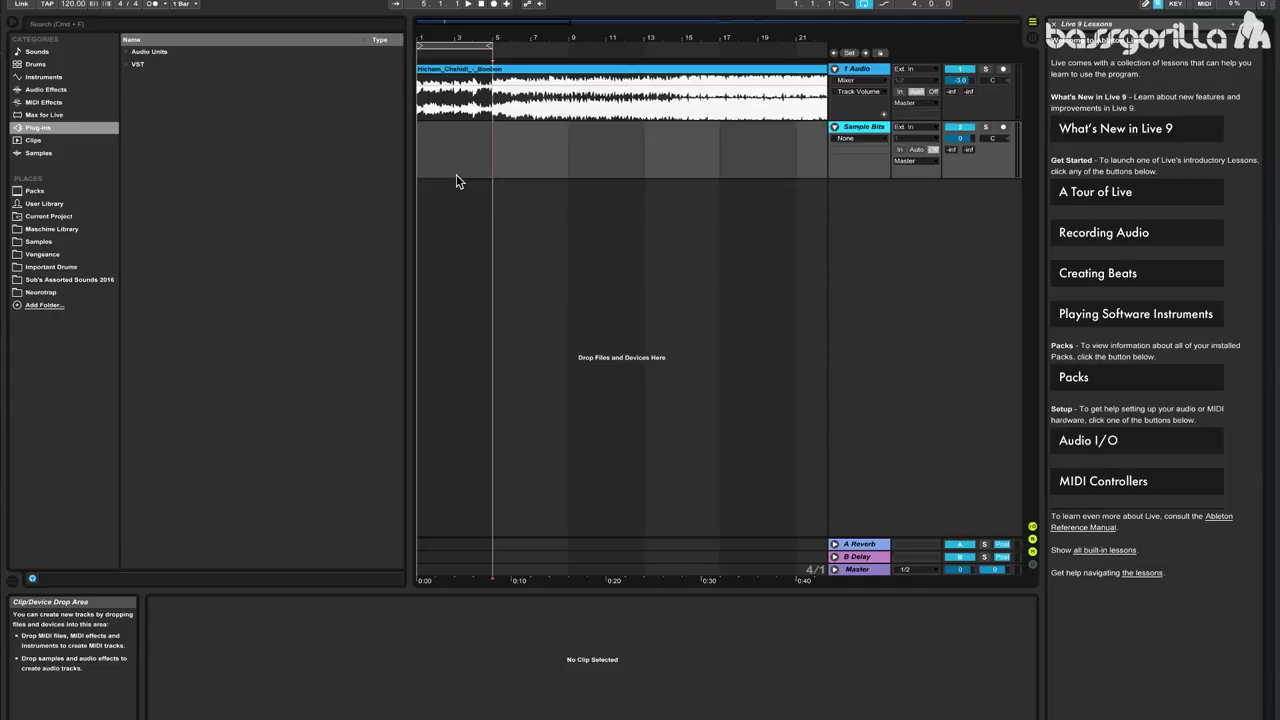
pyautogui.click(487, 80)
pyautogui.click(288, 616)
pyautogui.click(285, 617)
pyautogui.moveTo(367, 626)
pyautogui.mouseDown()
pyautogui.moveTo(367, 715)
pyautogui.moveTo(536, 626)
pyautogui.mouseUp()
pyautogui.moveTo(485, 612); pyautogui.dragTo(445, 620)
pyautogui.moveTo(631, 607)
pyautogui.mouseDown()
pyautogui.moveTo(482, 610)
pyautogui.moveTo(500, 610)
pyautogui.mouseUp()
pyautogui.click(156, 4)
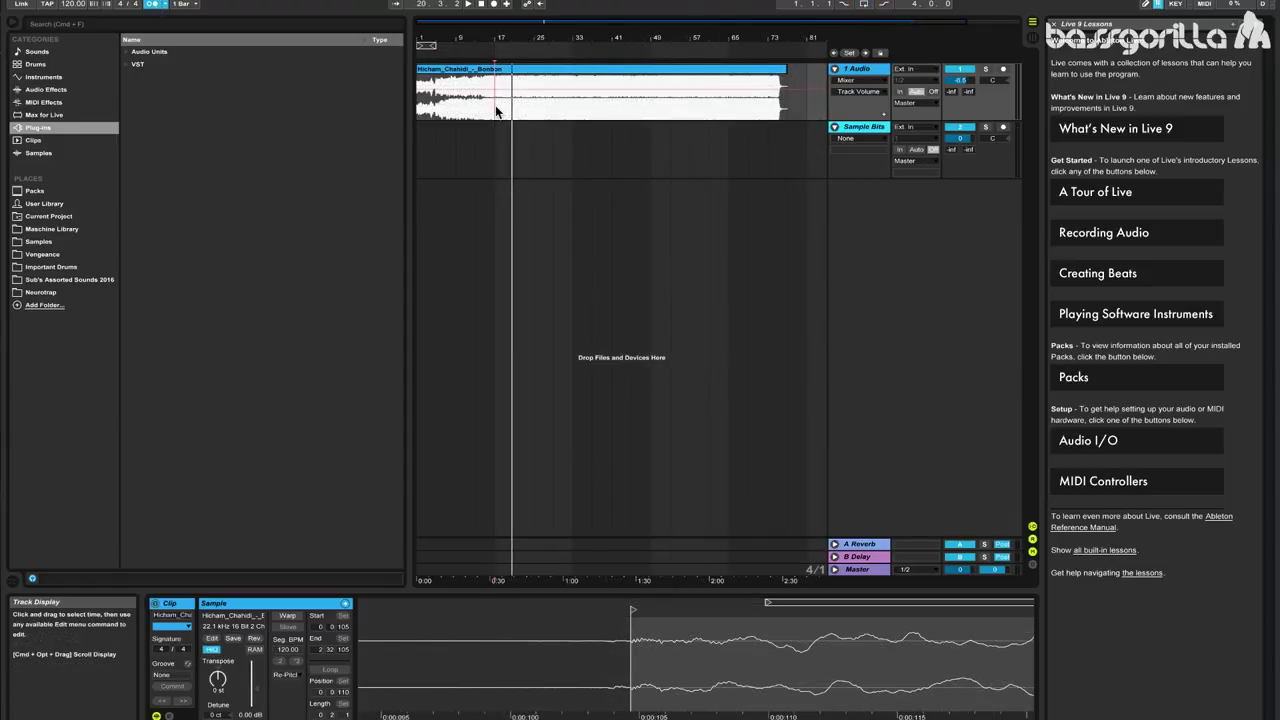
# Check the song's timing near its end around bar 73 and turn on warping for the clip
pyautogui.press('space')
pyautogui.click(710, 118)
pyautogui.click(755, 121)
pyautogui.click(770, 118)
pyautogui.click(287, 615)
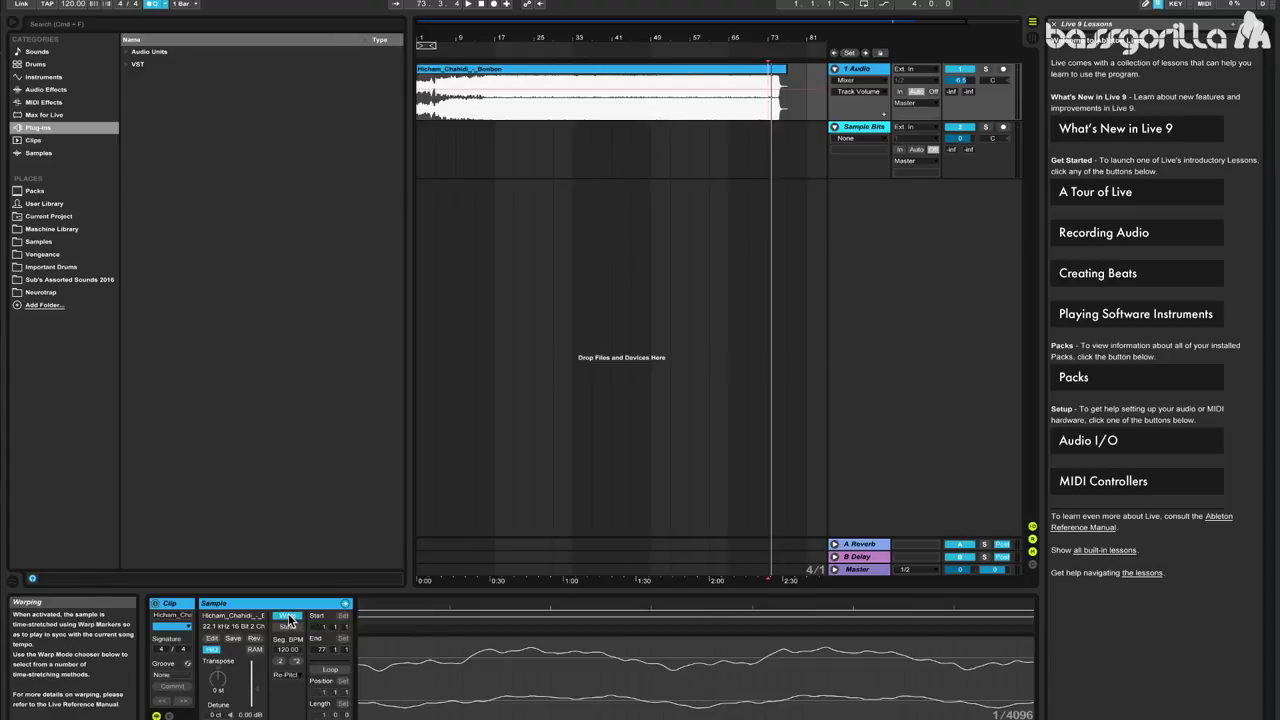
# Audition the song from bar 29 onward at several points to find a section worth sampling
pyautogui.moveTo(541, 605); pyautogui.dragTo(369, 605)
pyautogui.click(555, 110)
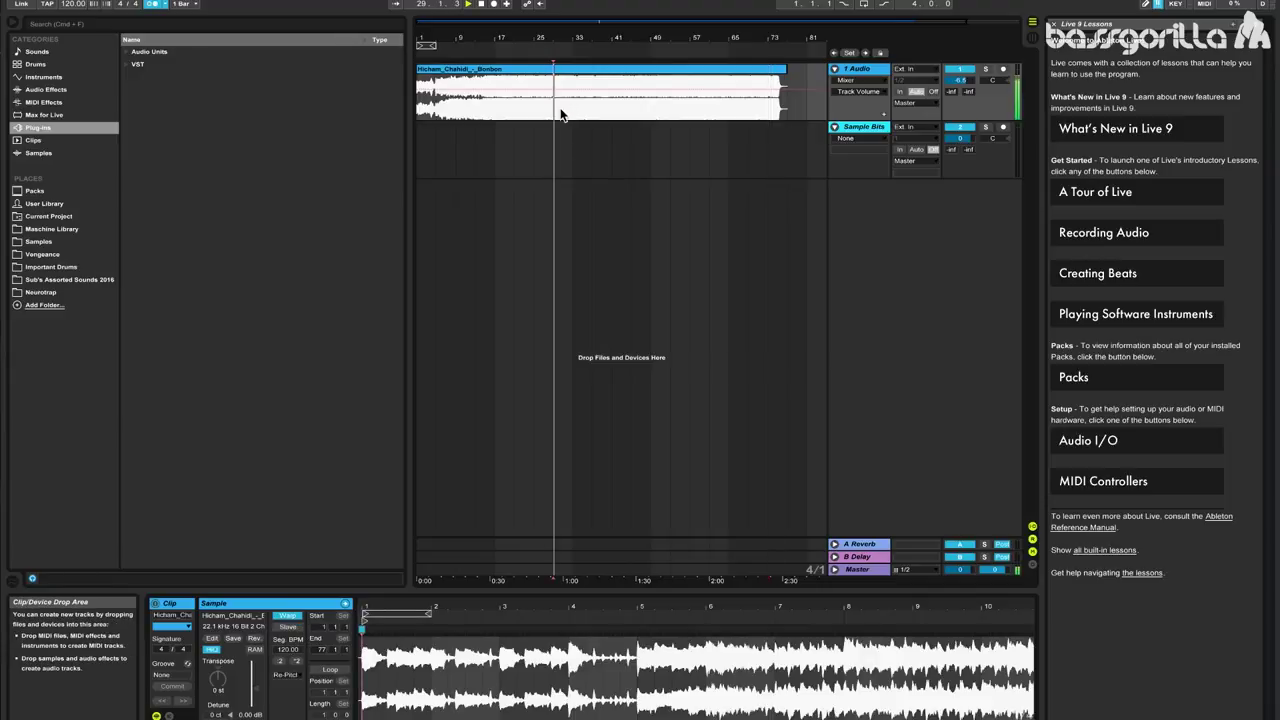
pyautogui.press('space')
pyautogui.moveTo(597, 40); pyautogui.dragTo(597, 140)
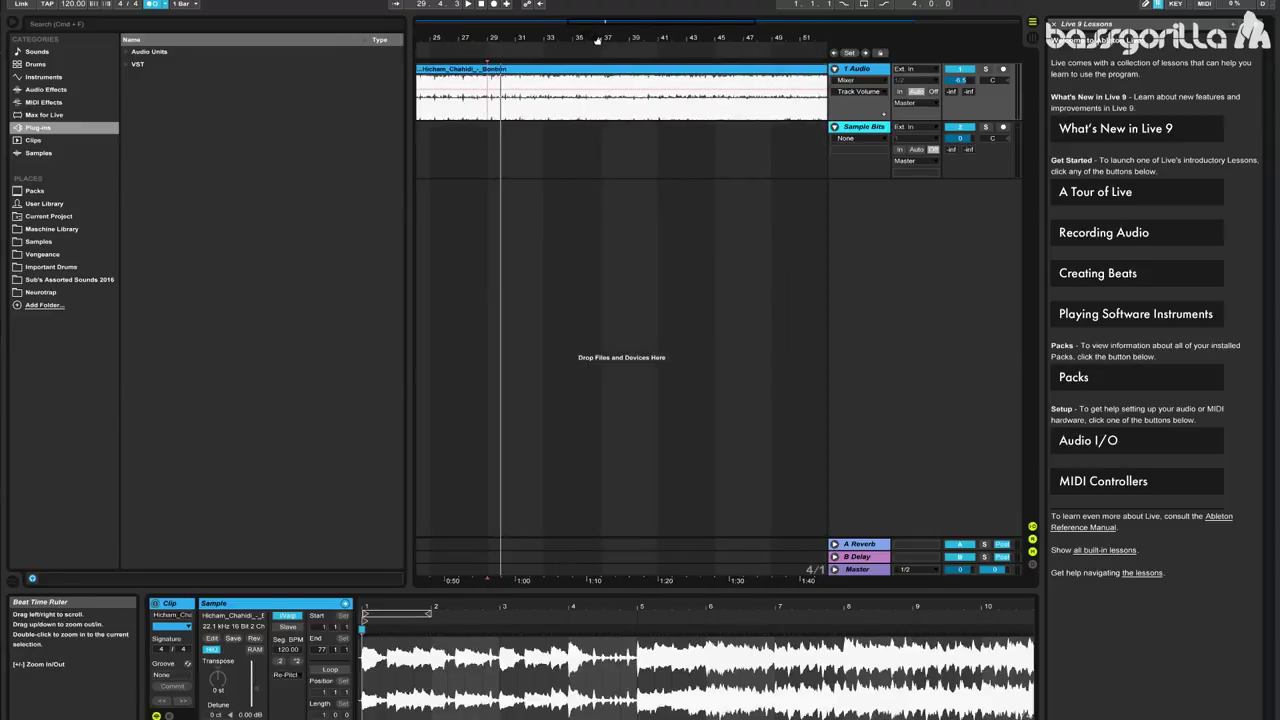
pyautogui.moveTo(598, 40); pyautogui.dragTo(570, 34)
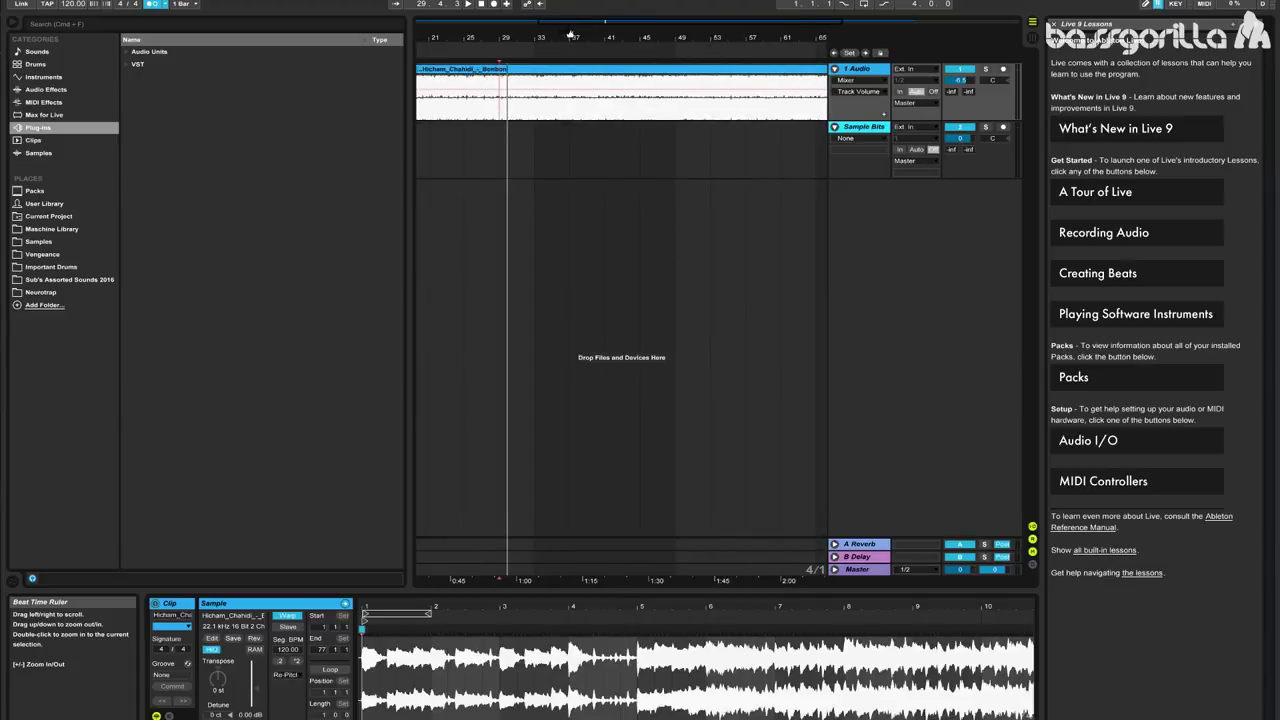
pyautogui.click(571, 111)
pyautogui.press('space')
pyautogui.moveTo(606, 40)
pyautogui.mouseDown()
pyautogui.moveTo(606, 92)
pyautogui.moveTo(588, 92)
pyautogui.mouseUp()
pyautogui.press('space')
pyautogui.click(604, 105)
pyautogui.press('space')
pyautogui.moveTo(631, 40); pyautogui.dragTo(537, 75)
pyautogui.press('space')
# Set the arrangement grid to 1/4 and split the song clip at bar 43
pyautogui.rightClick(621, 116)
pyautogui.click(637, 228)
pyautogui.click(596, 132)
pyautogui.click(621, 112)
pyautogui.press('space')
pyautogui.moveTo(656, 37); pyautogui.dragTo(582, 37)
pyautogui.press('space')
pyautogui.click(582, 38)
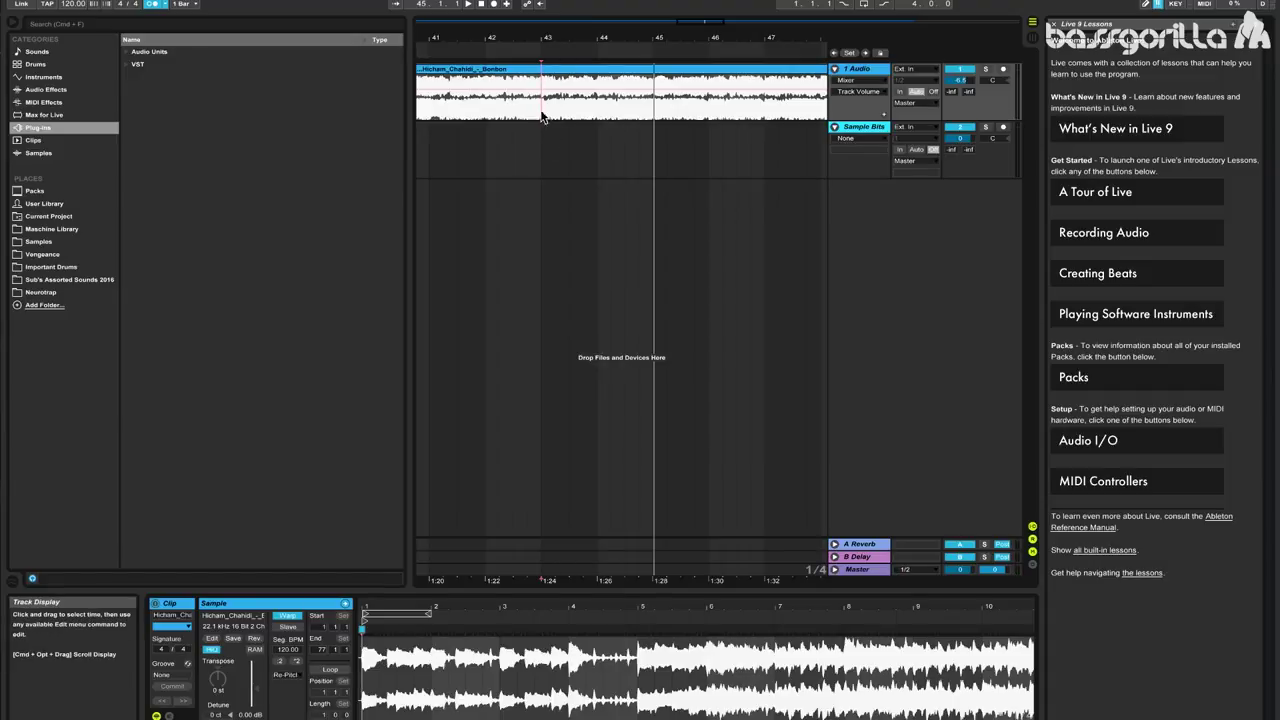
pyautogui.press('space')
pyautogui.press('super+e')
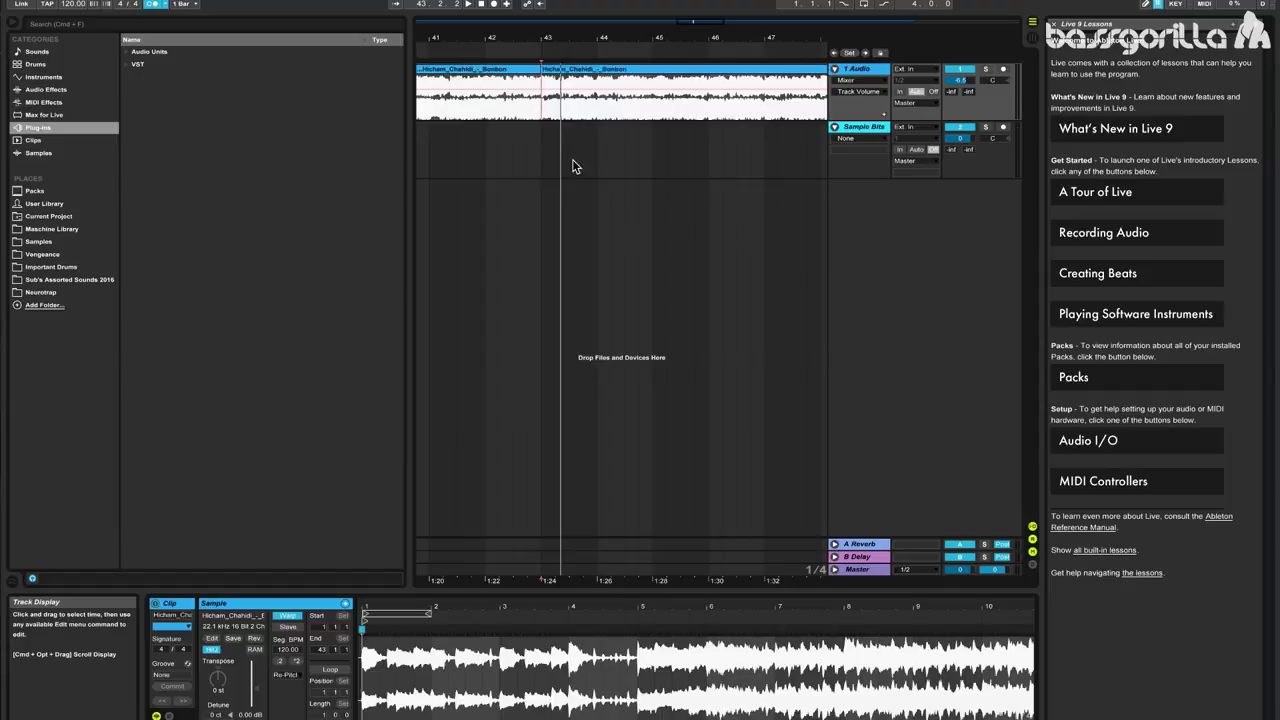
# Split the song clip at bar 45 and audition the two-bar section that begins at bar 43
pyautogui.press('space')
pyautogui.press('space')
pyautogui.click(655, 115)
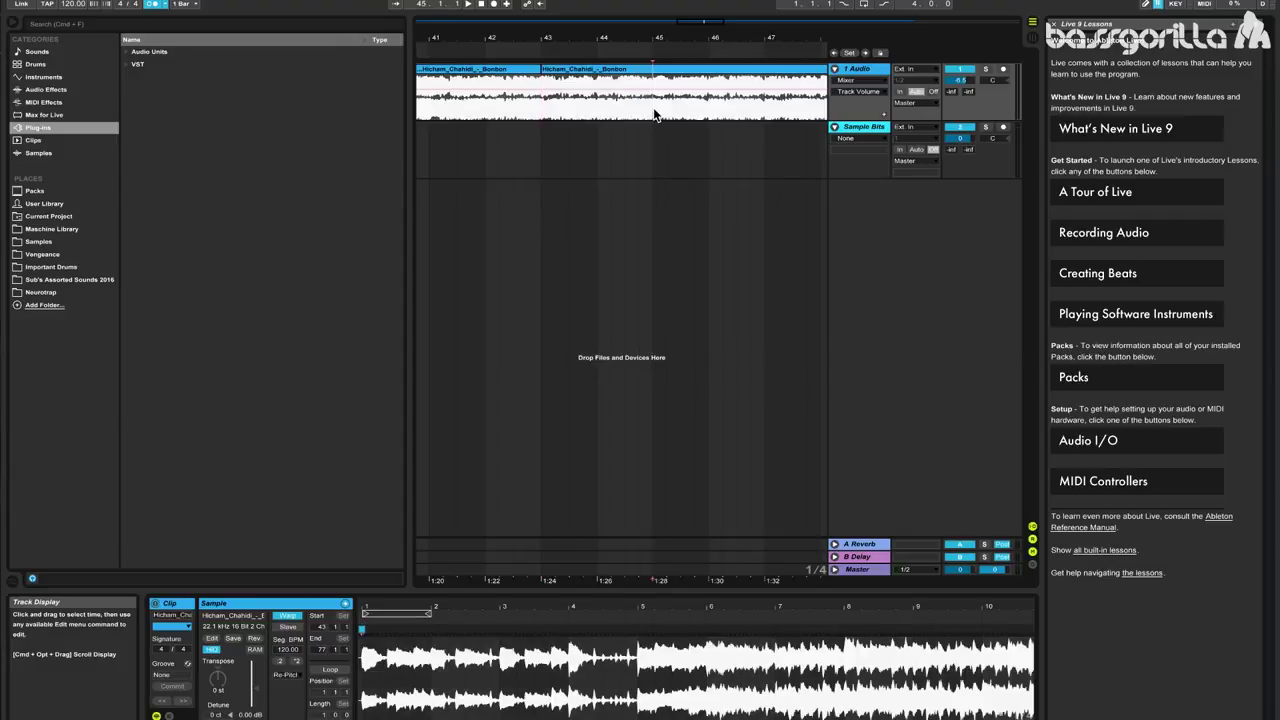
pyautogui.press('super+e')
pyautogui.click(605, 73)
pyautogui.press('space')
pyautogui.press('space')
# Move the section between bars 43 and 45 down to the Sample Bits track
pyautogui.click(596, 115)
pyautogui.click(712, 110)
pyautogui.moveTo(541, 152); pyautogui.dragTo(668, 153)
pyautogui.click(603, 70)
pyautogui.moveTo(603, 70); pyautogui.dragTo(597, 137)
# Audition the song from bar 46 and split the clip at bar 48
pyautogui.moveTo(679, 40); pyautogui.dragTo(532, 28)
pyautogui.click(553, 117)
pyautogui.press('space')
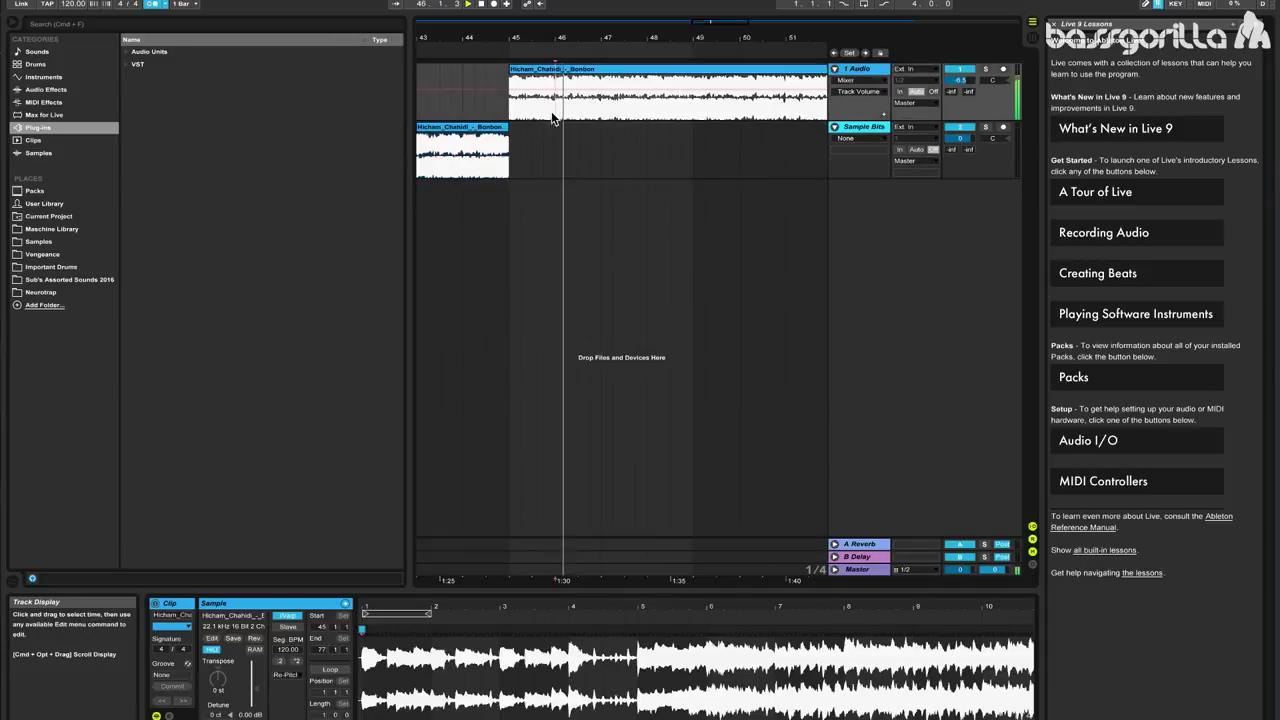
pyautogui.moveTo(619, 40); pyautogui.dragTo(623, 107)
pyautogui.press('space')
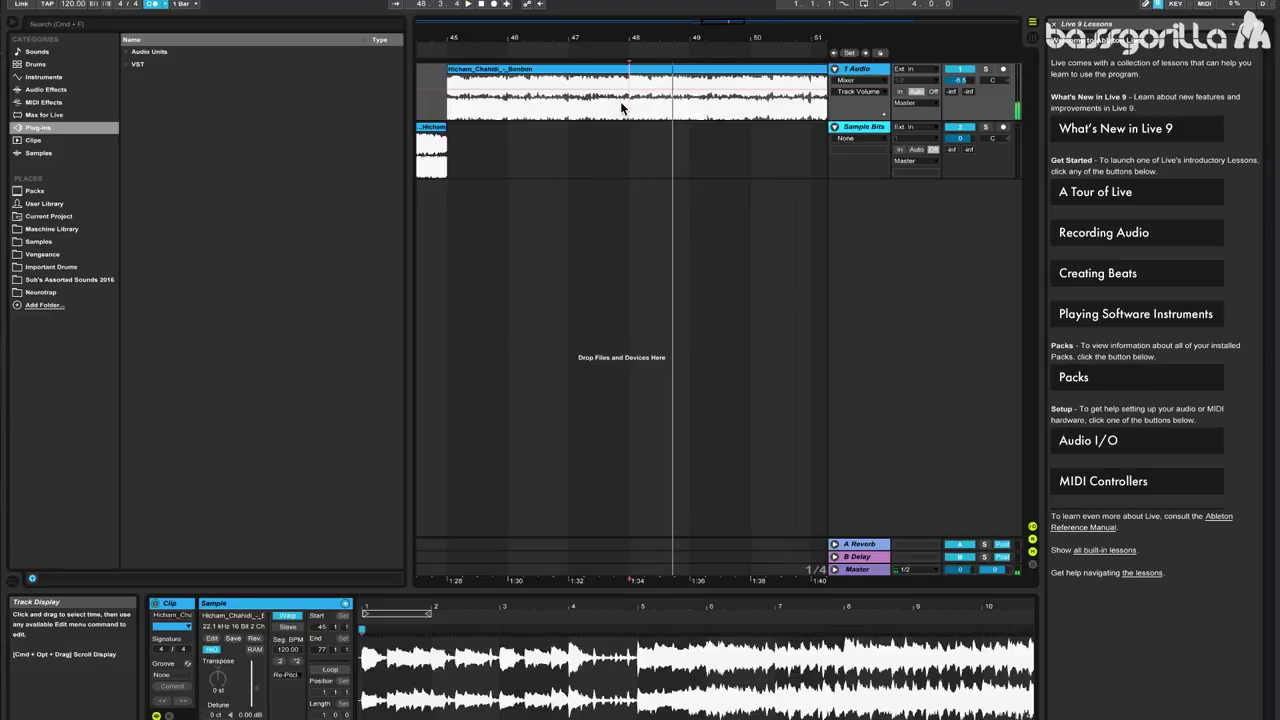
pyautogui.press('space')
pyautogui.press('space')
pyautogui.hotkey('ctrl', 'e')
# Split the song clip at bar 50 and move the bar 48 to 50 section down to the Sample Bits track
pyautogui.press('space')
pyautogui.press('space')
pyautogui.click(751, 97)
pyautogui.press('super+e')
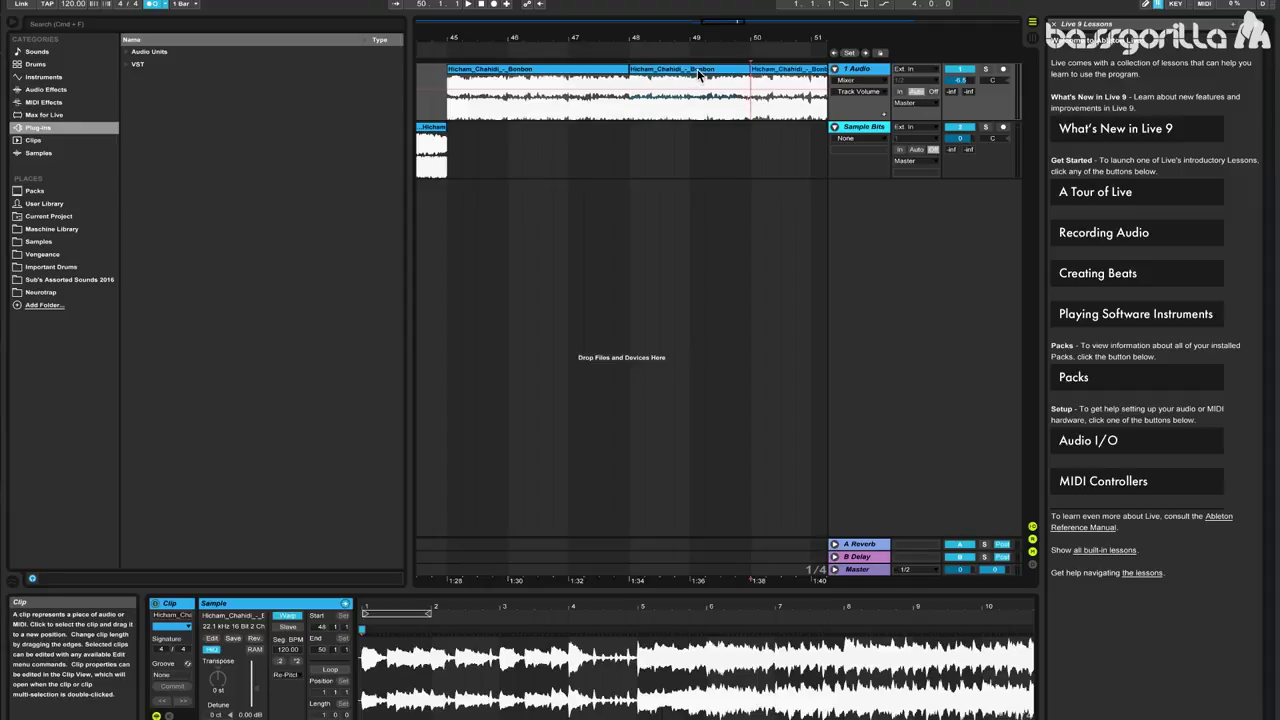
pyautogui.moveTo(703, 71); pyautogui.dragTo(697, 140)
pyautogui.moveTo(675, 35); pyautogui.dragTo(671, 10)
pyautogui.press('space')
pyautogui.click(604, 131)
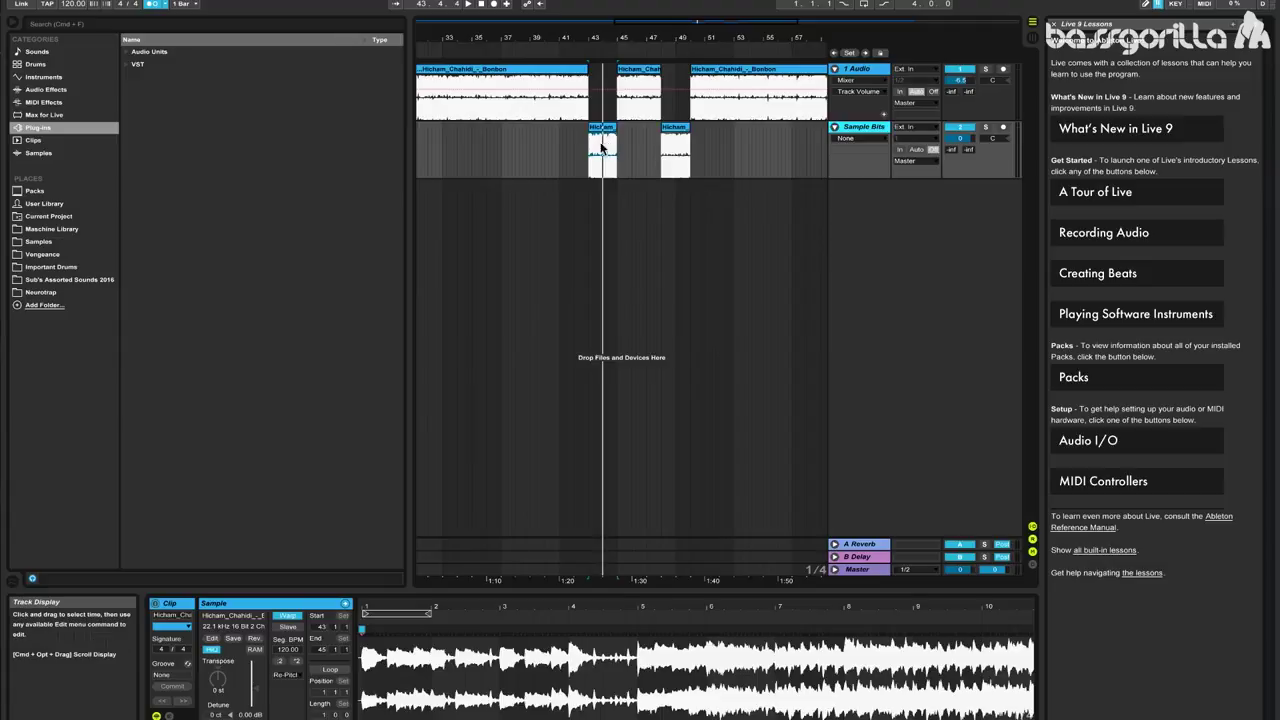
# Add a Drum Rack on a new track and load the two Sample Bits clips onto pads C1 and C#1
pyautogui.click(72, 78)
pyautogui.moveTo(142, 78); pyautogui.dragTo(890, 292)
pyautogui.moveTo(604, 130); pyautogui.dragTo(222, 700)
pyautogui.moveTo(677, 135); pyautogui.dragTo(240, 705)
pyautogui.click(205, 622)
pyautogui.click(242, 622)
pyautogui.click(278, 622)
pyautogui.click(311, 622)
pyautogui.click(203, 701)
# Lower the project tempo to 88 BPM while auditioning the sample pads
pyautogui.moveTo(74, 5); pyautogui.dragTo(74, 31)
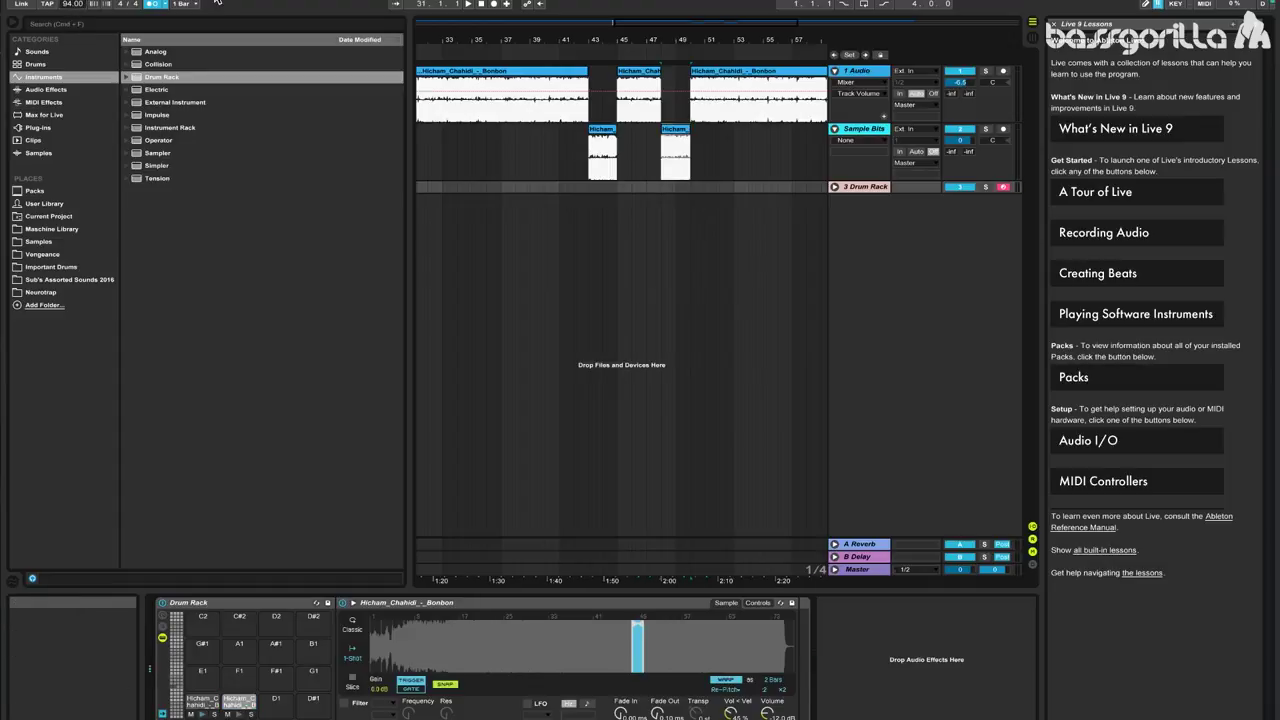
pyautogui.press('a')
pyautogui.moveTo(68, 5); pyautogui.dragTo(71, 88)
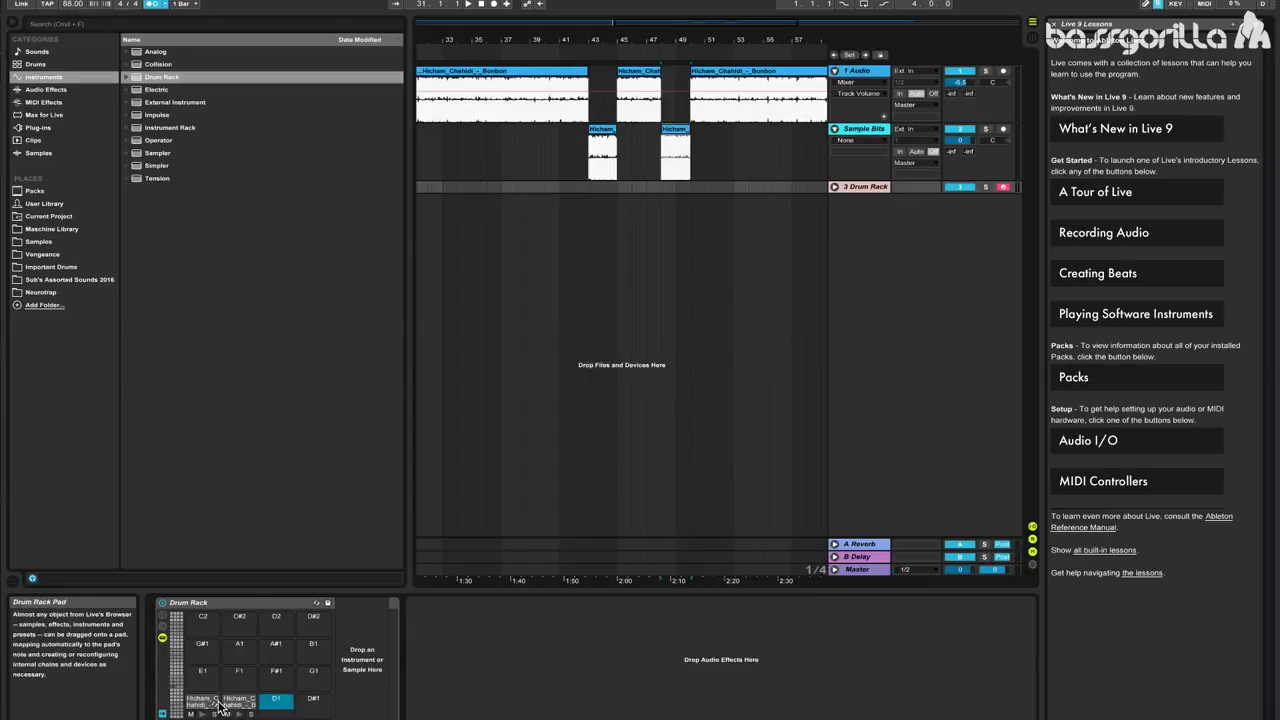
# Try the Complex warp mode on the C1 pad's sample and switch it back to Re-Pitch
pyautogui.click(216, 703)
pyautogui.click(725, 690)
pyautogui.click(732, 671)
pyautogui.click(726, 689)
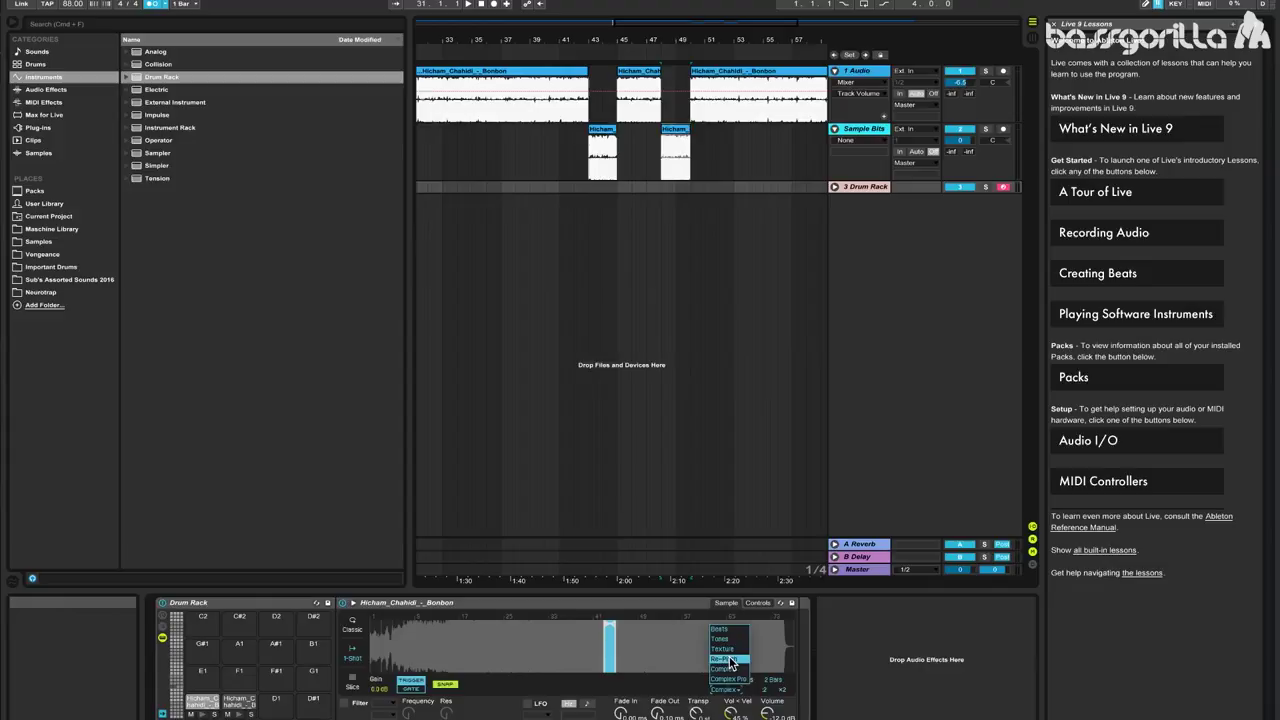
pyautogui.click(731, 662)
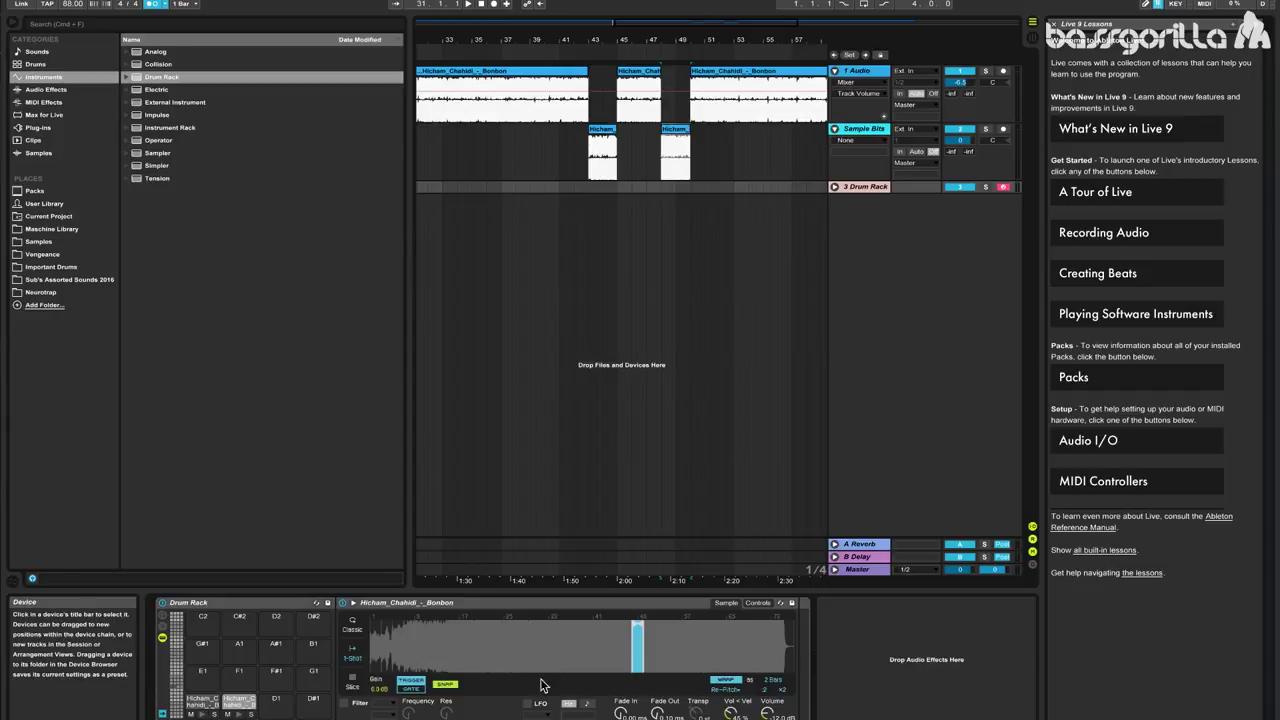
# Set the C#1 pad's sample to Gate with a fade-out of about 18.8 ms and Vol < Vel at 0%
pyautogui.click(418, 689)
pyautogui.moveTo(657, 714); pyautogui.dragTo(657, 707)
pyautogui.scroll(-2, 657, 713)
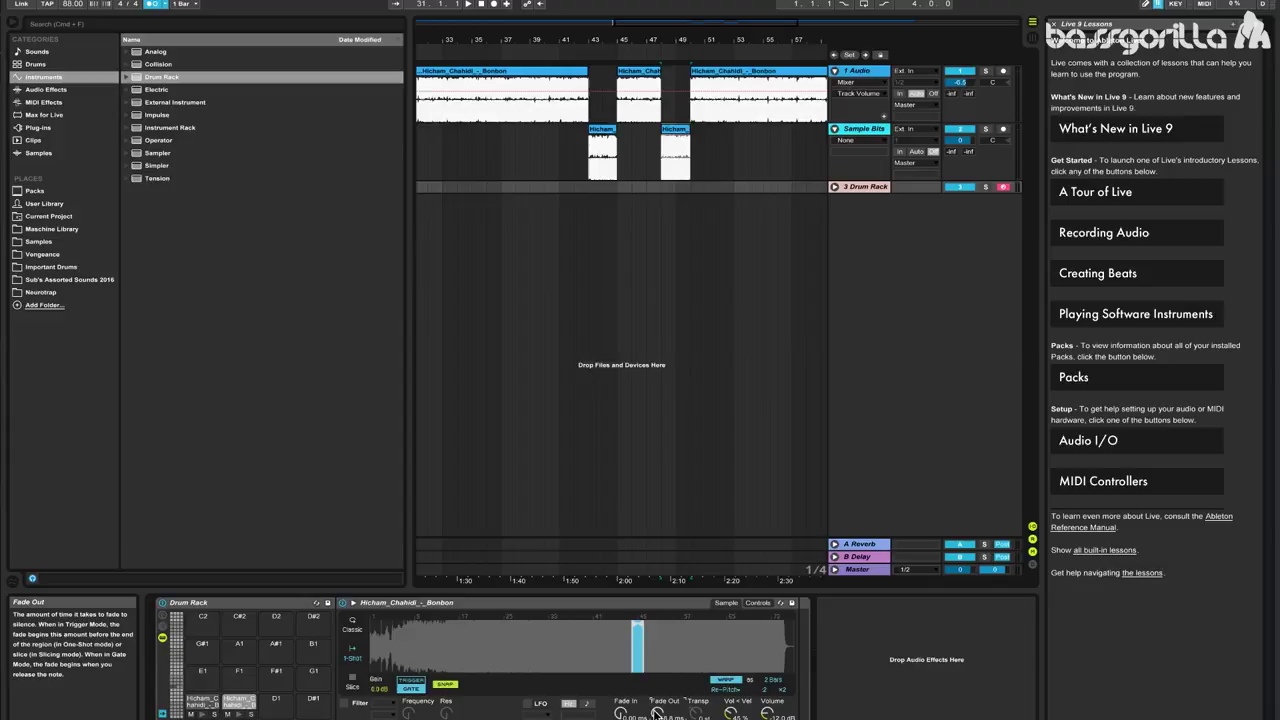
pyautogui.click(731, 713)
pyautogui.moveTo(731, 713); pyautogui.dragTo(731, 719)
# Give the C1 pad's sample Gate mode, no velocity-to-volume modulation and a longer fade-out
pyautogui.click(200, 705)
pyautogui.click(731, 712)
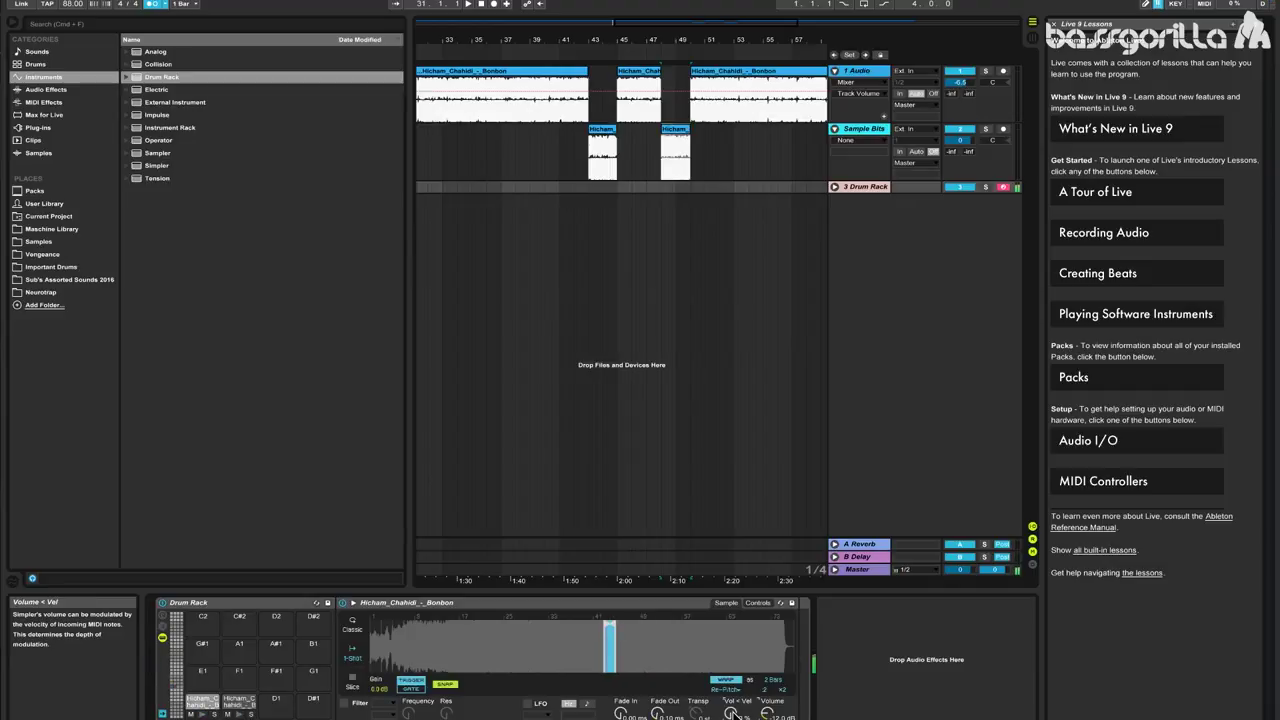
pyautogui.click(409, 689)
pyautogui.moveTo(657, 712); pyautogui.dragTo(657, 690)
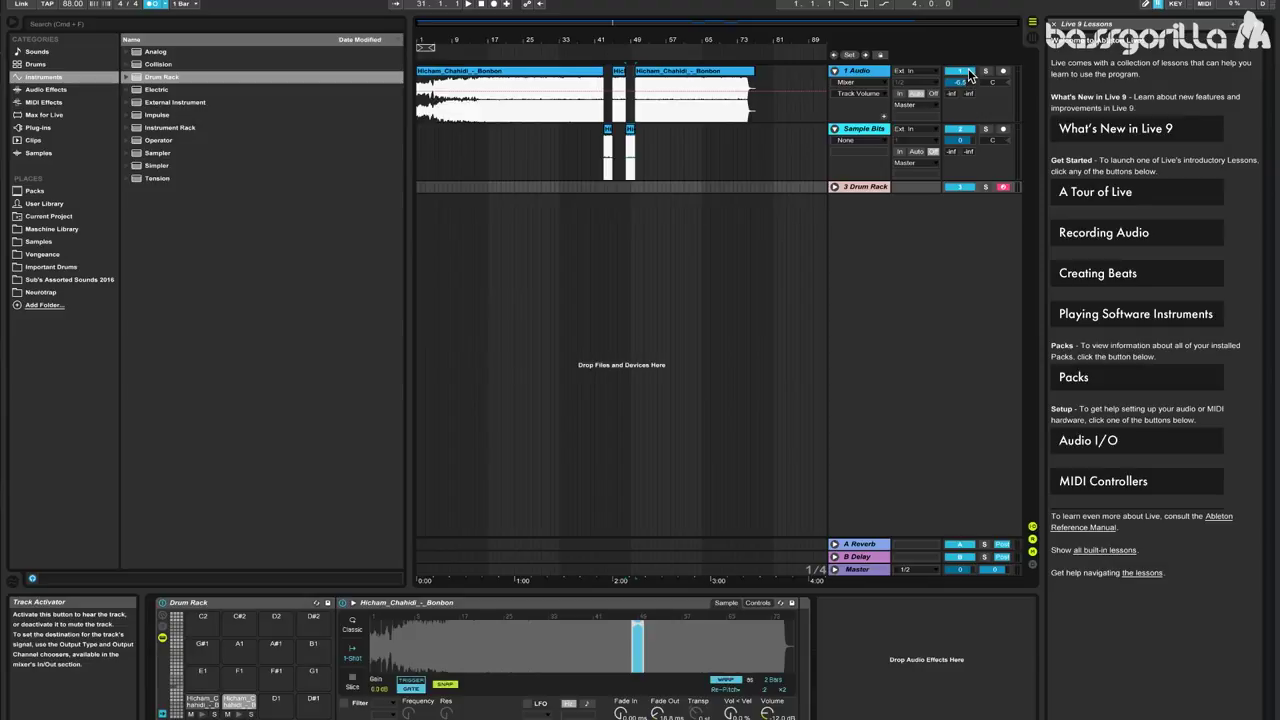
# Deactivate the 1 Audio and Sample Bits tracks and record a short pad pattern on the Drum Rack track
pyautogui.click(966, 72)
pyautogui.click(961, 129)
pyautogui.click(493, 5)
pyautogui.click(493, 5)
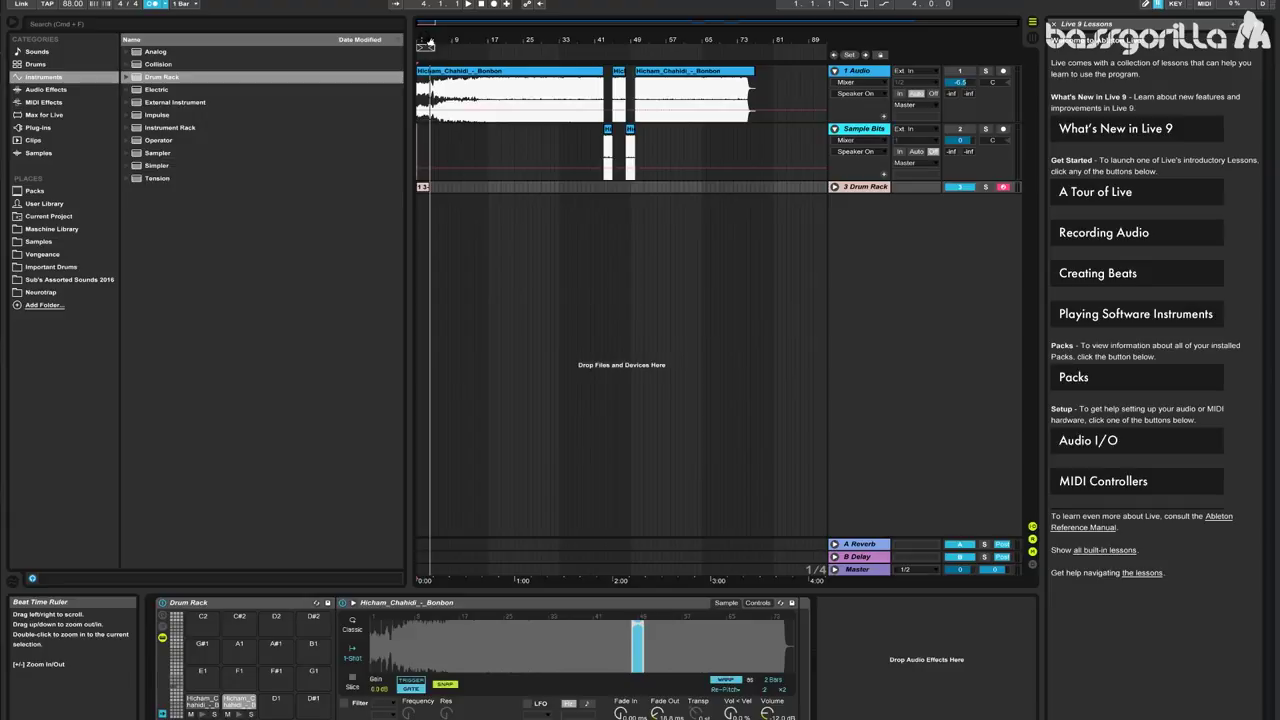
# Tidy the notes in the recorded Drum Rack clip, extend it to bar 5 and play it back
pyautogui.click(422, 189)
pyautogui.moveTo(503, 662)
pyautogui.mouseDown()
pyautogui.moveTo(543, 665)
pyautogui.moveTo(505, 668)
pyautogui.mouseUp()
pyautogui.click(525, 644)
pyautogui.moveTo(598, 646)
pyautogui.mouseDown()
pyautogui.moveTo(630, 648)
pyautogui.moveTo(608, 662)
pyautogui.mouseUp()
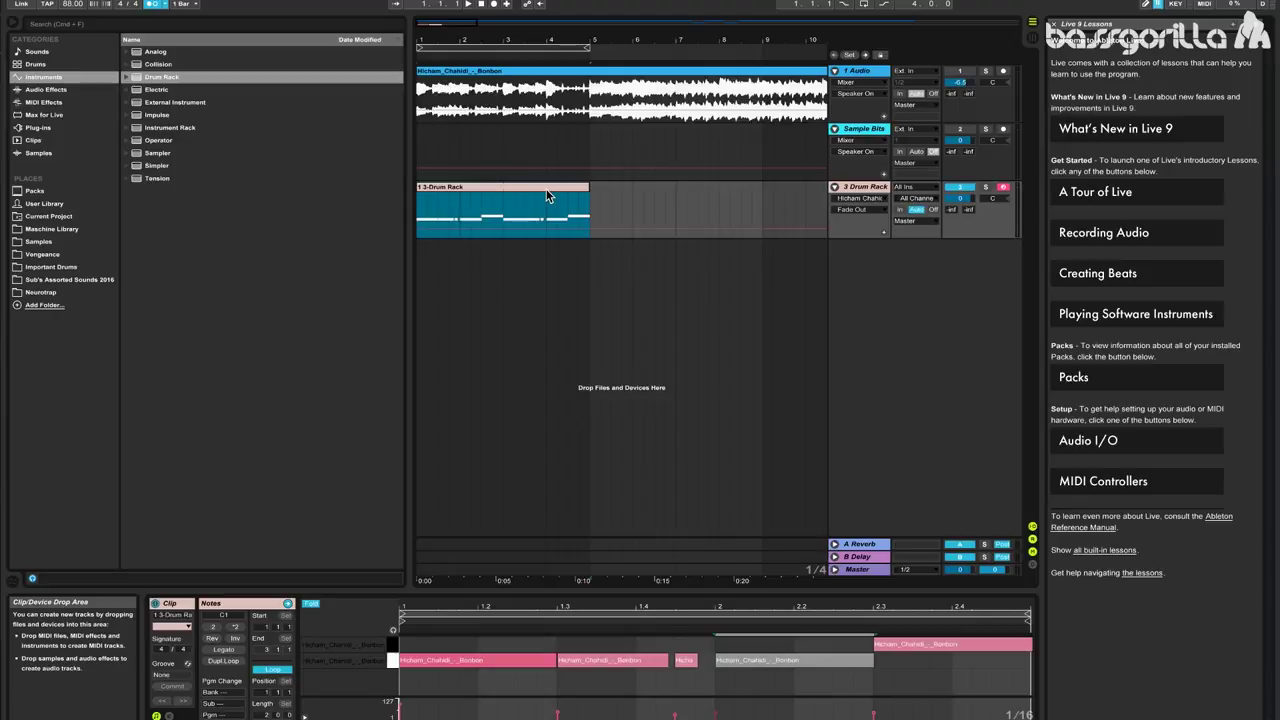
pyautogui.press('space')
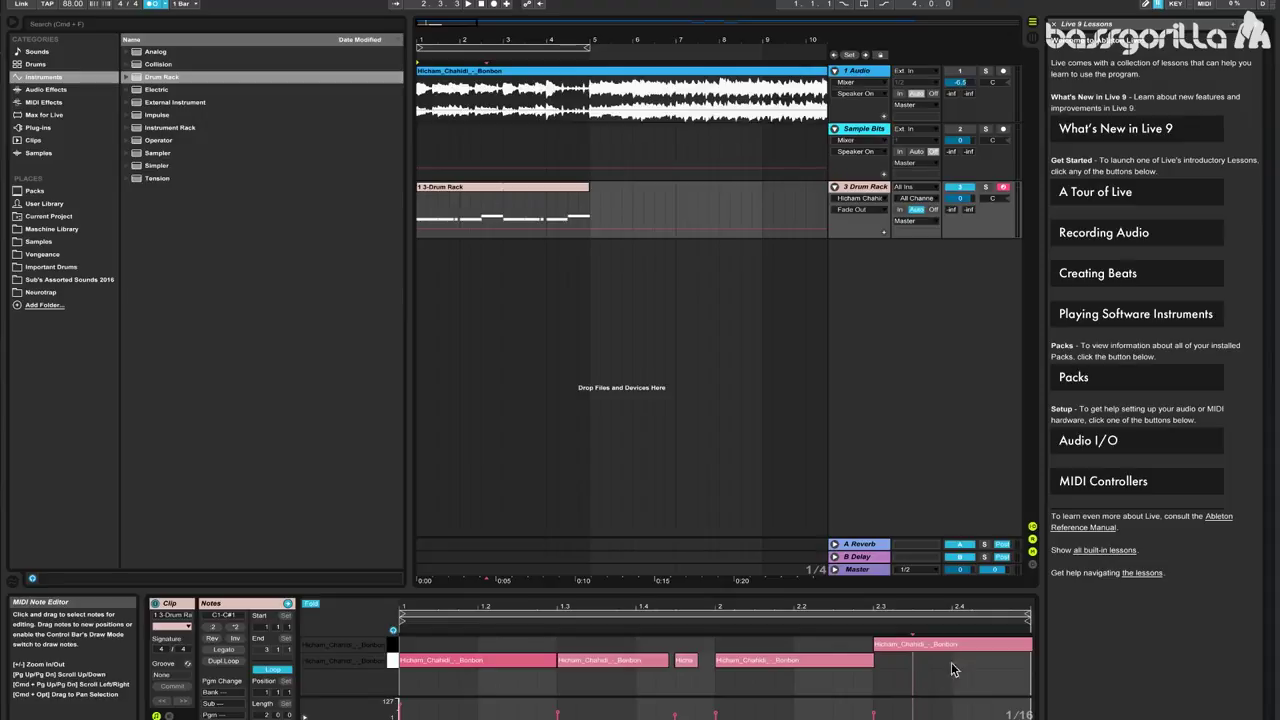
pyautogui.doubleClick(941, 660)
pyautogui.moveTo(941, 660)
pyautogui.mouseDown()
pyautogui.moveTo(917, 663)
pyautogui.moveTo(951, 678)
pyautogui.moveTo(982, 668)
pyautogui.moveTo(956, 668)
pyautogui.mouseUp()
pyautogui.press('Delete')
# Add the Multiband Dynamics OTT preset to the Drum Rack track and set its Amount to 30%
pyautogui.click(62, 89)
pyautogui.click(126, 330)
pyautogui.moveTo(163, 432); pyautogui.dragTo(475, 205)
pyautogui.press('space')
pyautogui.moveTo(1024, 696); pyautogui.dragTo(1024, 706)
pyautogui.moveTo(1016, 700); pyautogui.dragTo(1016, 706)
pyautogui.press('space')
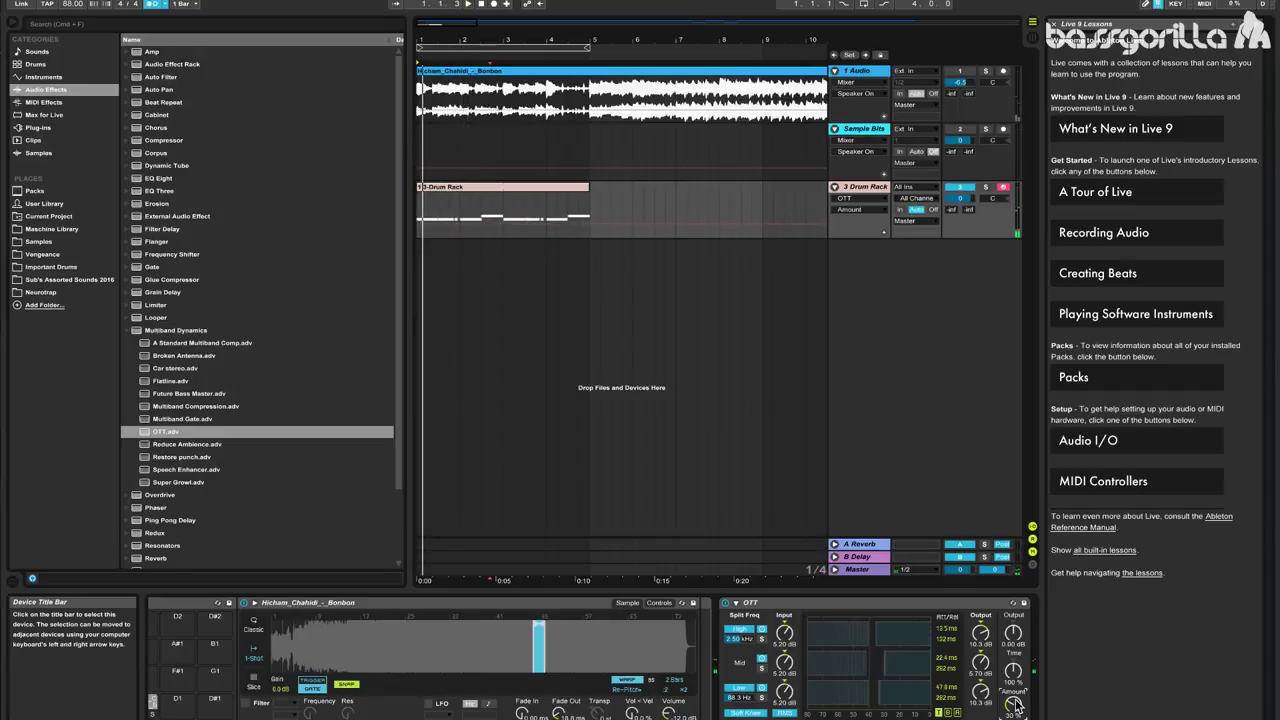
pyautogui.press('space')
pyautogui.hscroll(2, 640, 658)
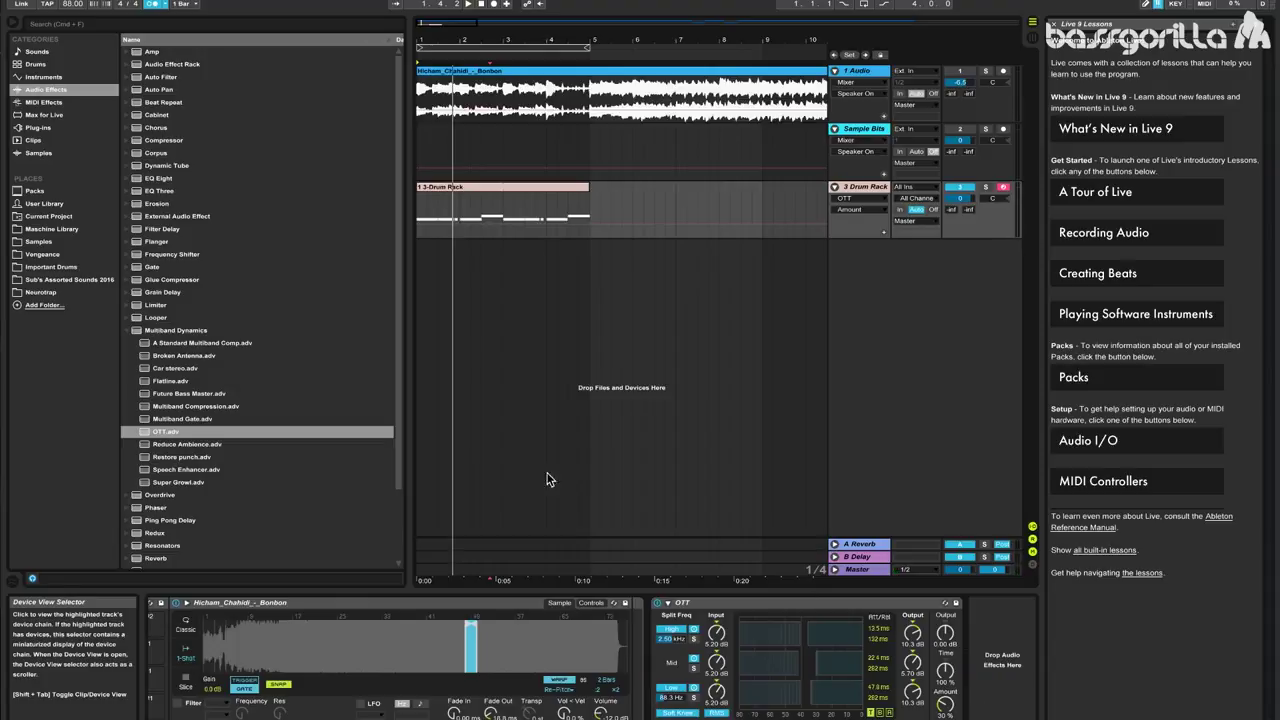
# Add EQ Eight after OTT, cut the low end and boost the highs by 2.11 dB at 9.49 kHz
pyautogui.moveTo(165, 179); pyautogui.dragTo(975, 660)
pyautogui.click(759, 706)
pyautogui.click(762, 639)
pyautogui.moveTo(729, 627); pyautogui.dragTo(729, 585)
pyautogui.moveTo(936, 659); pyautogui.dragTo(960, 651)
# Add Redux after EQ Eight, adjust its Downsample amount and audition the loop
pyautogui.click(154, 534)
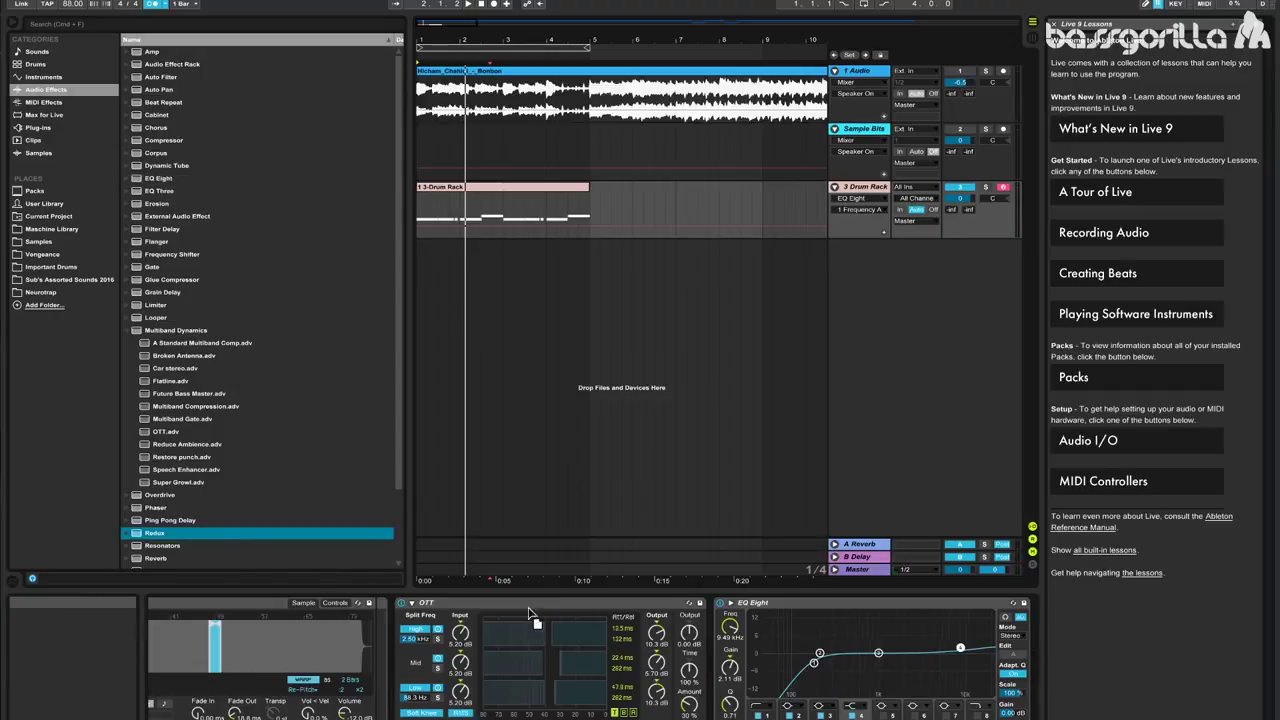
pyautogui.moveTo(995, 648)
pyautogui.mouseDown()
pyautogui.moveTo(985, 610)
pyautogui.moveTo(980, 640)
pyautogui.mouseUp()
pyautogui.moveTo(981, 703); pyautogui.dragTo(981, 697)
pyautogui.press('space')
pyautogui.press('space')
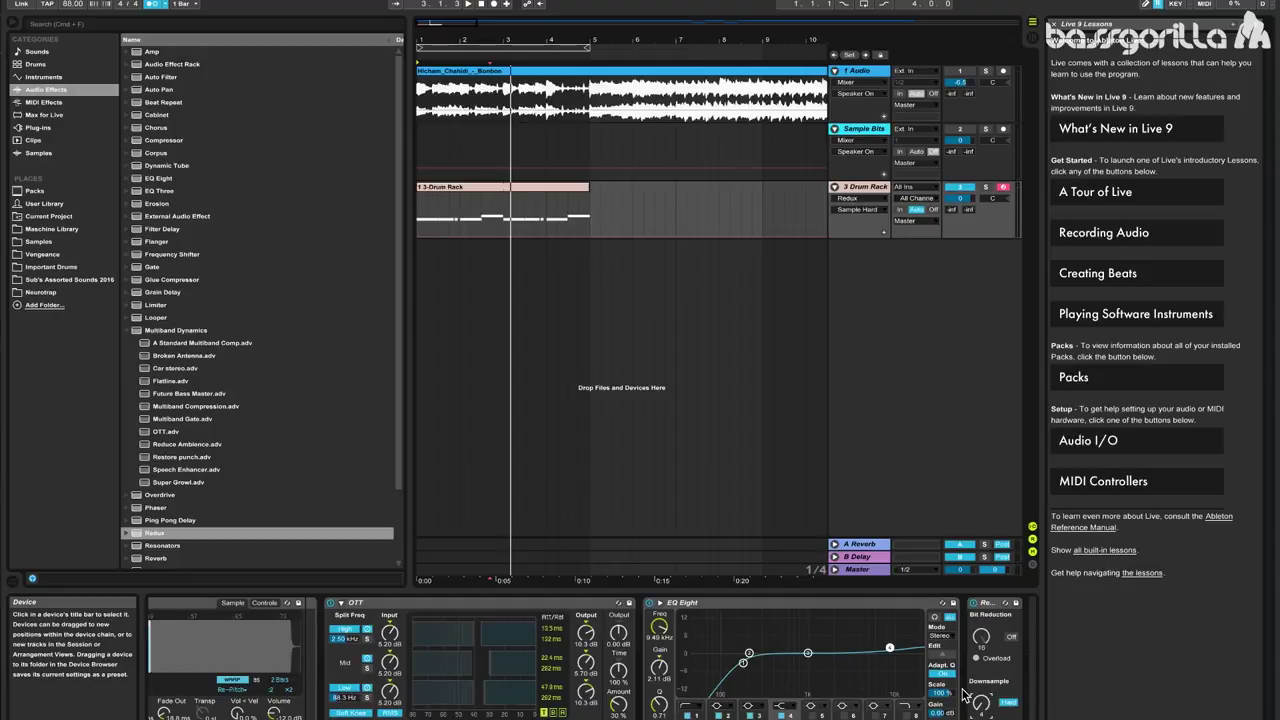
pyautogui.press('space')
pyautogui.press('space')
# Set the project tempo to 125 BPM and turn off Redux after playing the loop
pyautogui.moveTo(78, 4); pyautogui.dragTo(78, 1)
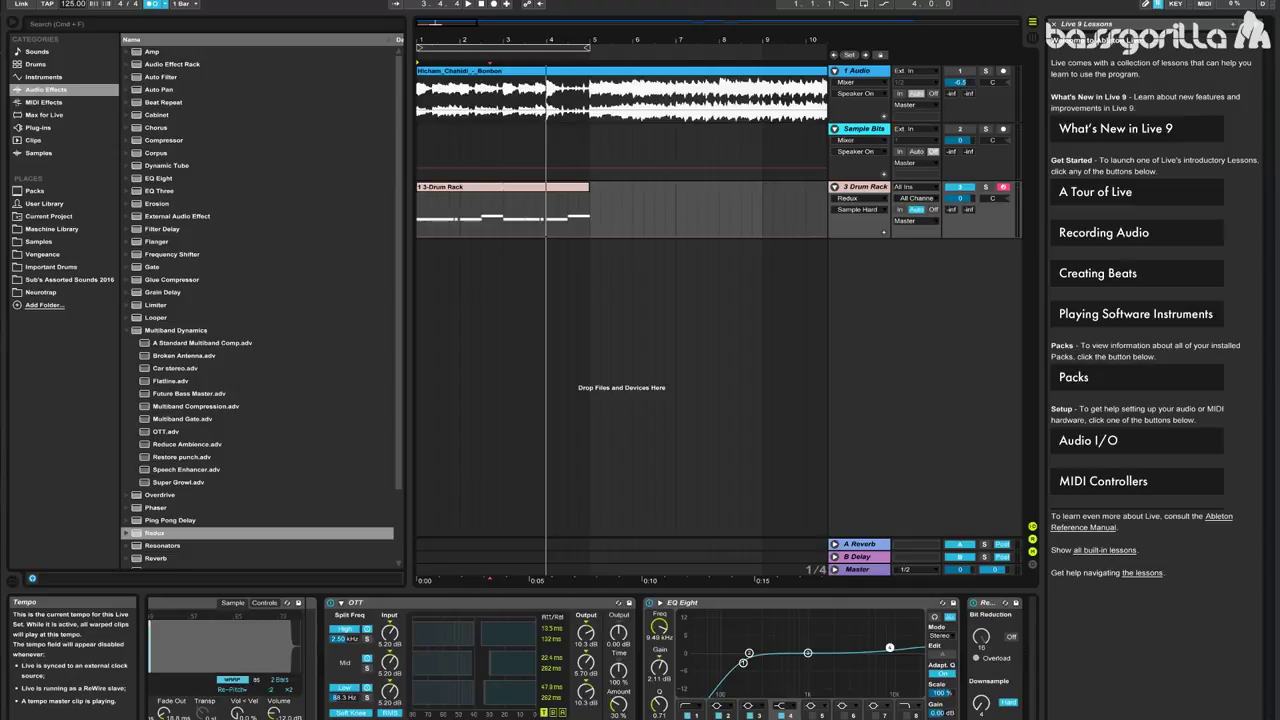
pyautogui.press('space')
pyautogui.click(972, 603)
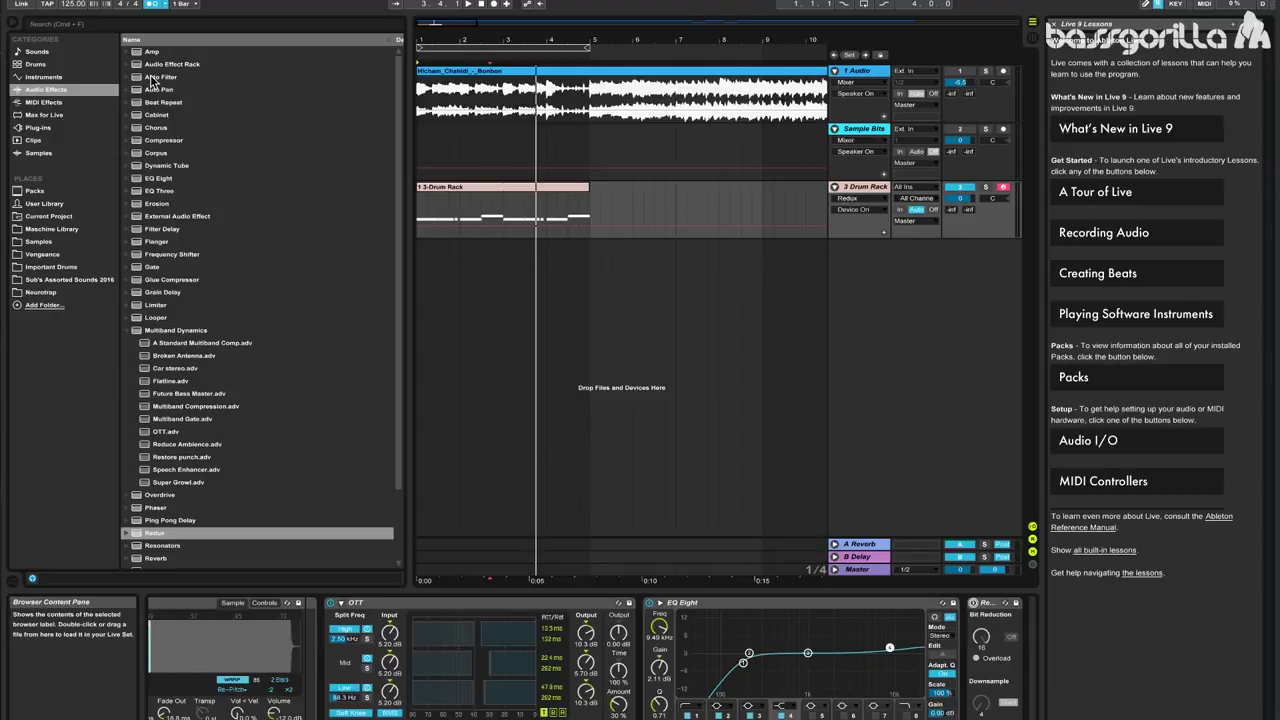
# Insert Auto Filter between OTT and EQ Eight and set its resonance to 60%
pyautogui.moveTo(152, 80); pyautogui.dragTo(668, 650)
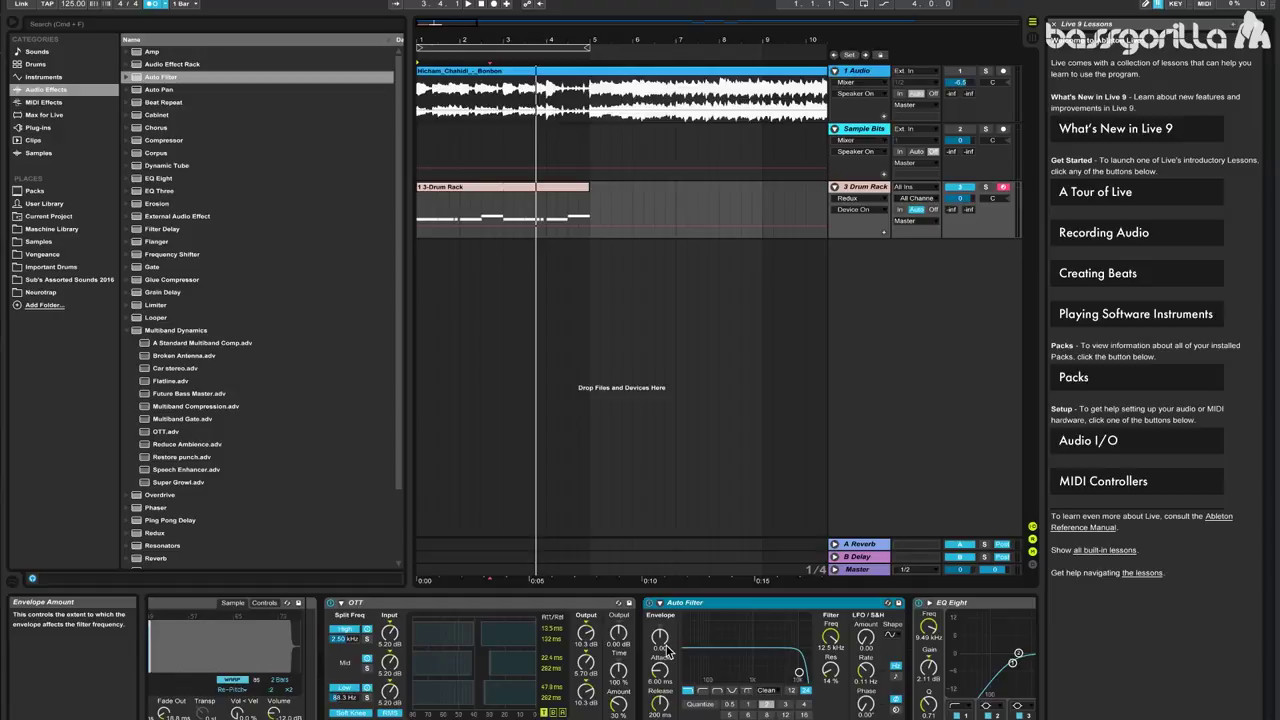
pyautogui.press('space')
pyautogui.press('space')
pyautogui.click(832, 670)
pyautogui.moveTo(831, 668)
pyautogui.mouseDown()
pyautogui.moveTo(836, 645)
pyautogui.moveTo(843, 668)
pyautogui.moveTo(867, 623)
pyautogui.moveTo(868, 638)
pyautogui.moveTo(831, 639)
pyautogui.moveTo(826, 664)
pyautogui.mouseUp()
# Set Auto Filter's LFO amount to 19.5 and rate to 2.68 Hz, and sweep the cutoff to about 982 Hz during playback
pyautogui.click(866, 638)
pyautogui.click(866, 668)
pyautogui.moveTo(866, 668); pyautogui.dragTo(836, 646)
pyautogui.press('space')
pyautogui.press('space')
pyautogui.press('space')
pyautogui.moveTo(840, 652)
pyautogui.mouseDown()
pyautogui.moveTo(840, 670)
pyautogui.moveTo(840, 632)
pyautogui.moveTo(830, 664)
pyautogui.moveTo(845, 652)
pyautogui.mouseUp()
pyautogui.press('a')
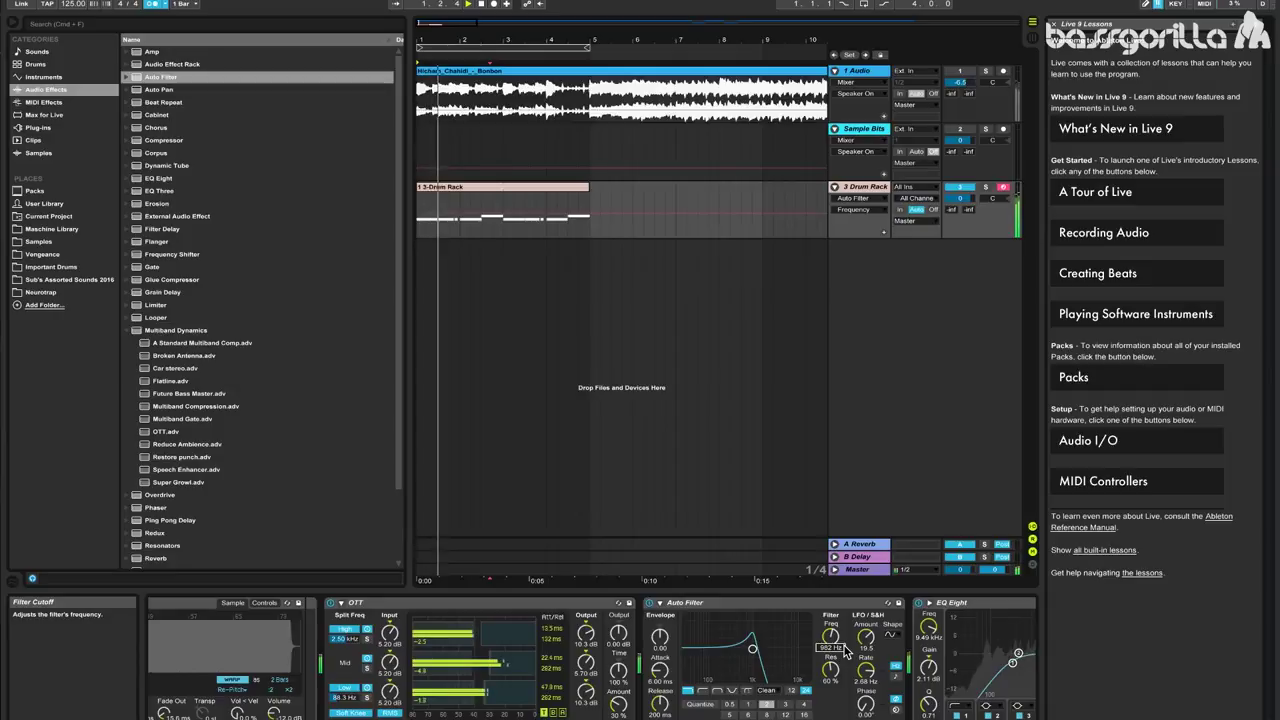
# Place VEH2 Housebeats - 18.wav from the Vengeance Essential House Vol-2 loops on a new audio track at bar 1
pyautogui.click(77, 254)
pyautogui.click(127, 178)
pyautogui.click(136, 254)
pyautogui.click(213, 404)
pyautogui.click(201, 396)
pyautogui.moveTo(197, 396); pyautogui.dragTo(590, 250)
# Enable looping over bars 1 to 5, lower the house beat track's volume to about -5.1 dB and play the arrangement
pyautogui.click(566, 190)
pyautogui.rightClick(542, 49)
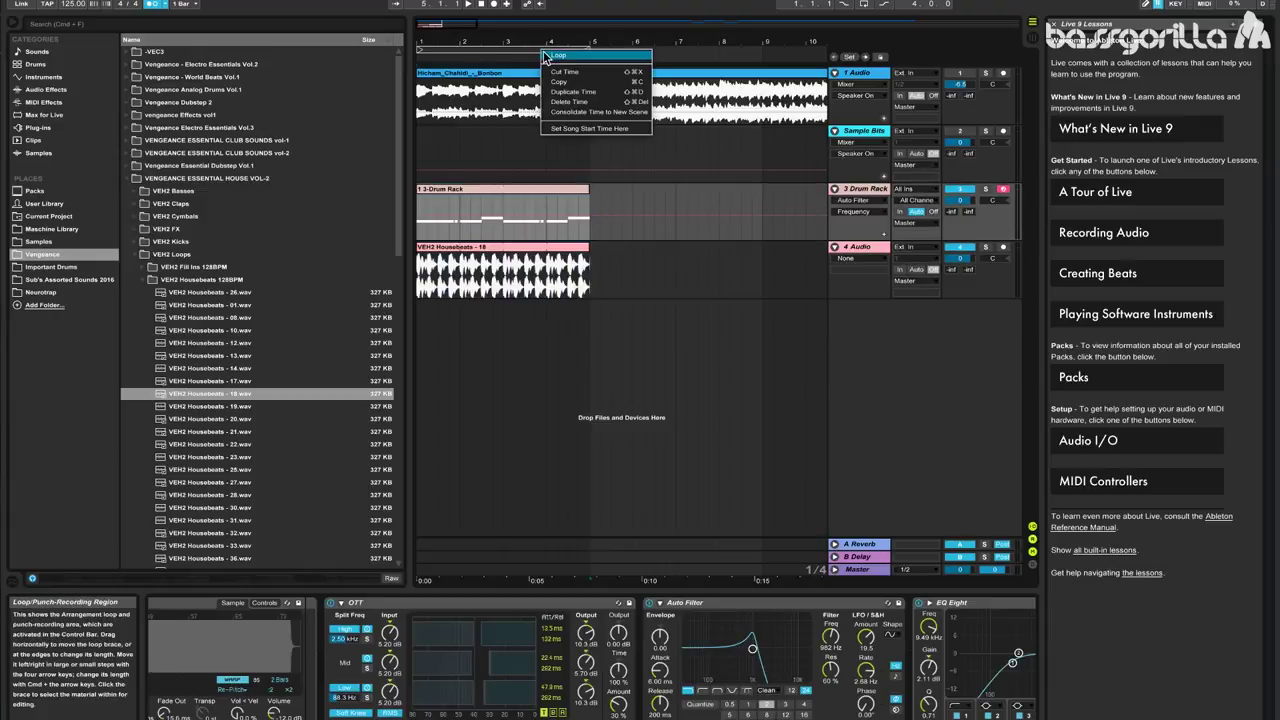
pyautogui.click(545, 55)
pyautogui.moveTo(959, 258); pyautogui.dragTo(959, 305)
pyautogui.press('space')
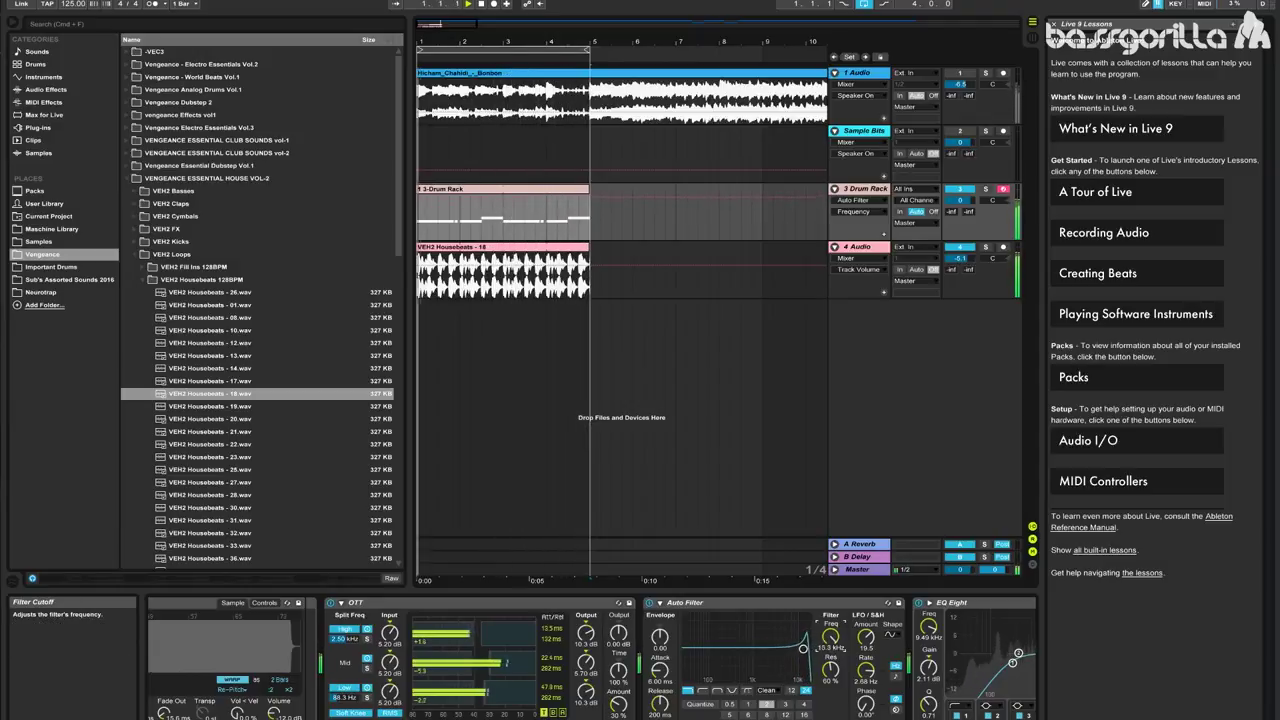